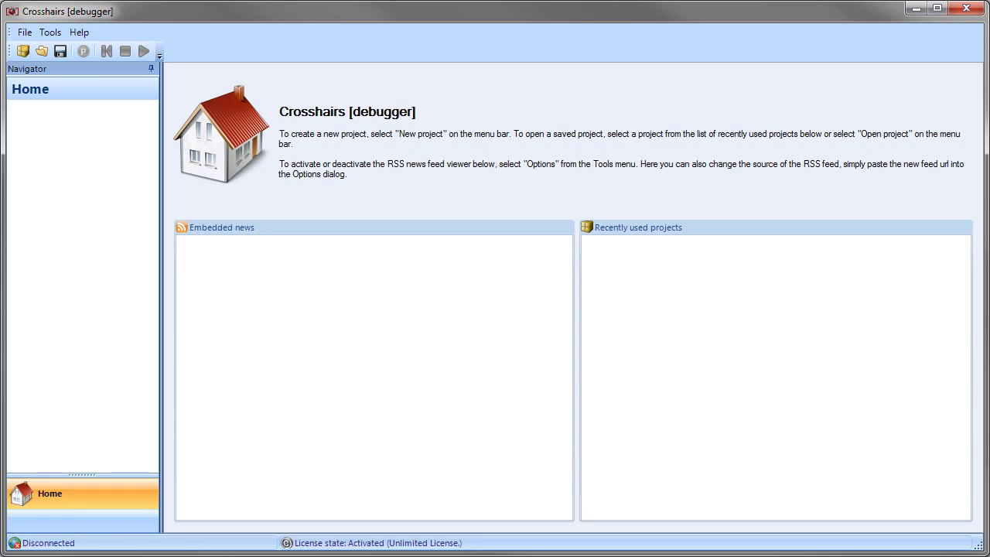
Step: Create a new project named ControlKit
left_click(22, 52)
type("Co")
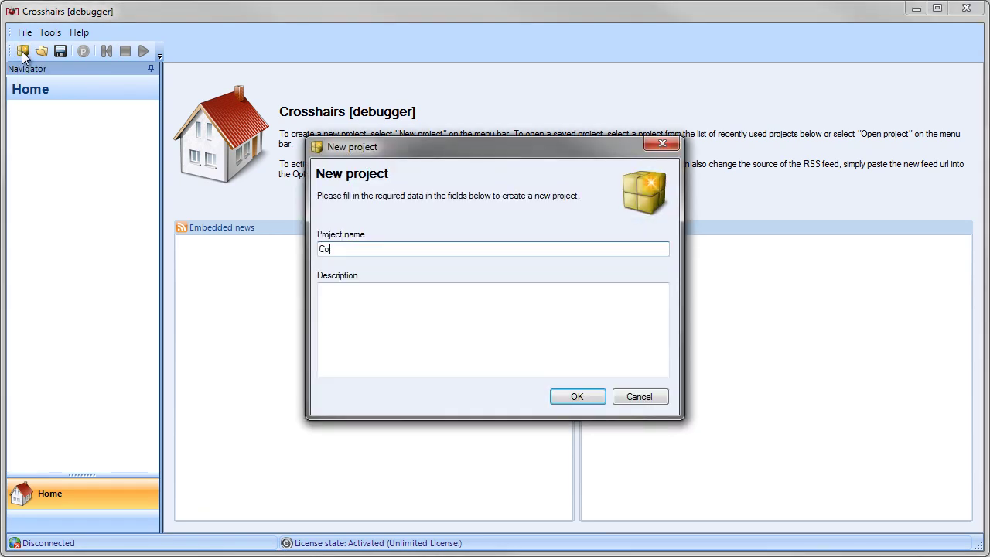
type("ntrolKit")
left_click(581, 398)
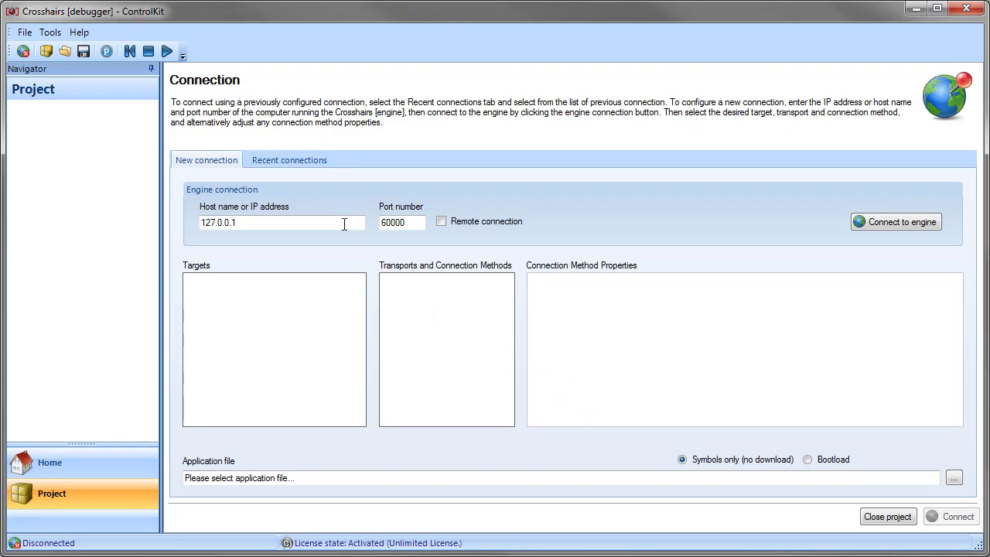
Step: Replace the engine's host address with the copied one, enable Remote connection and connect to the engine
left_click(344, 225)
left_click_drag(344, 224, 157, 231)
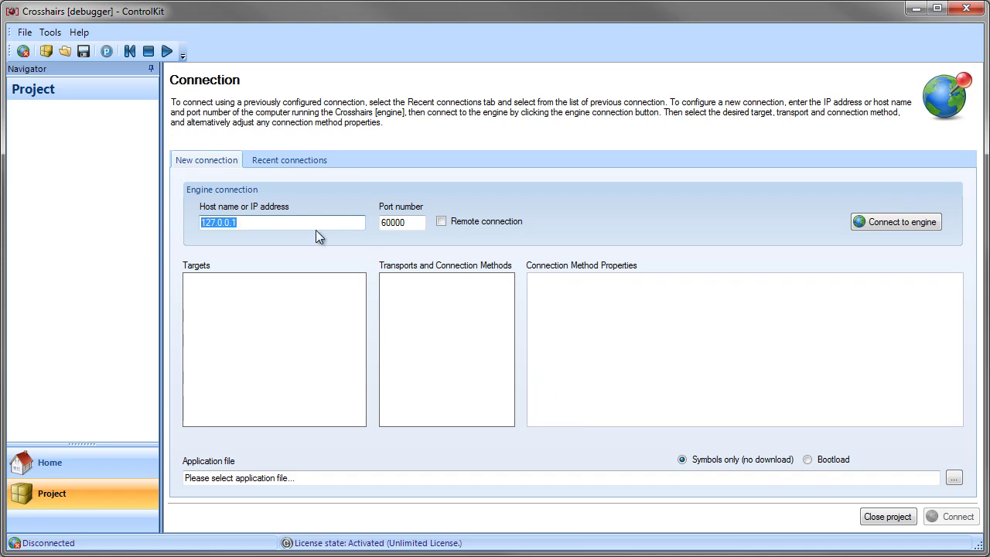
key("ctrl+v")
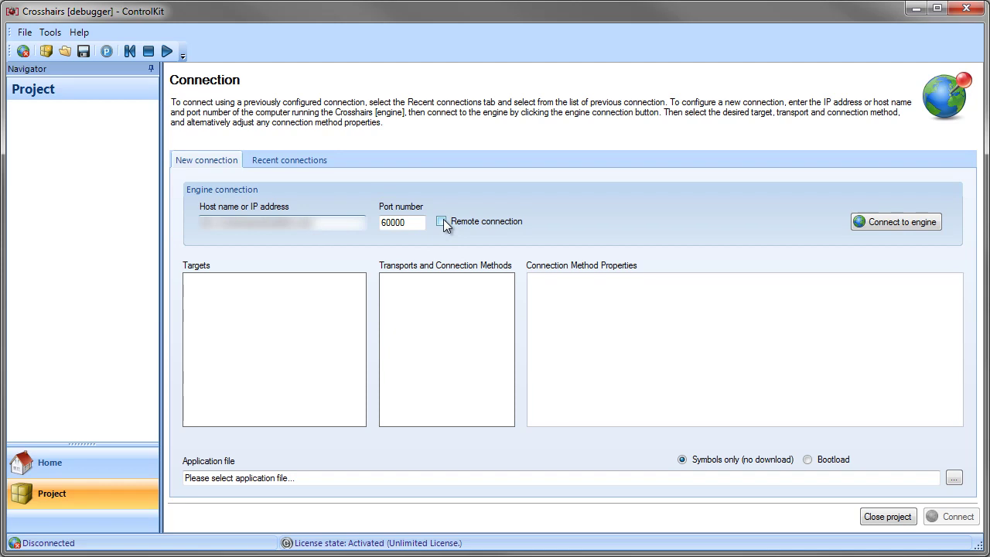
left_click(914, 224)
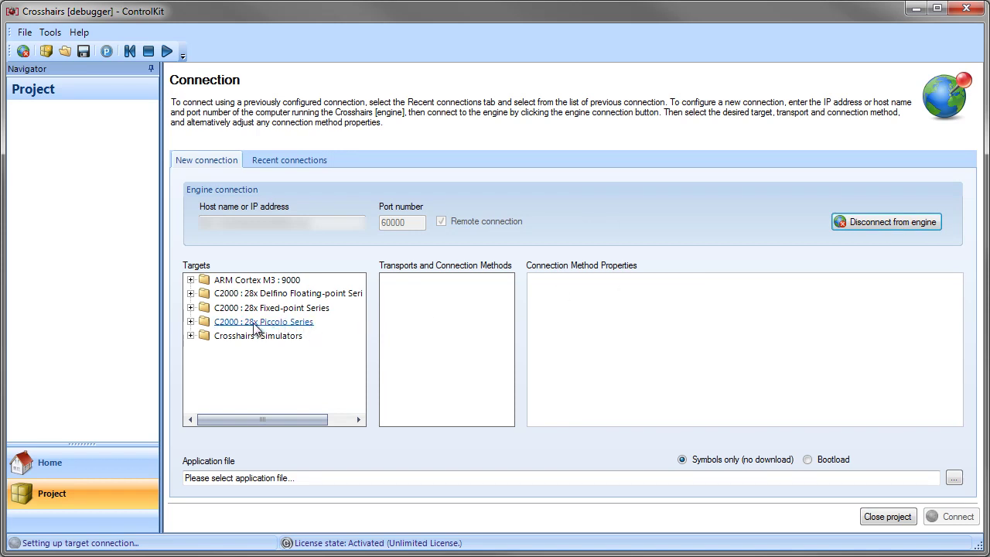
Step: Choose Piccolo 28035 from the C2000 28x Piccolo Series as target, with the Serial method of Commros Transport
left_click(190, 322)
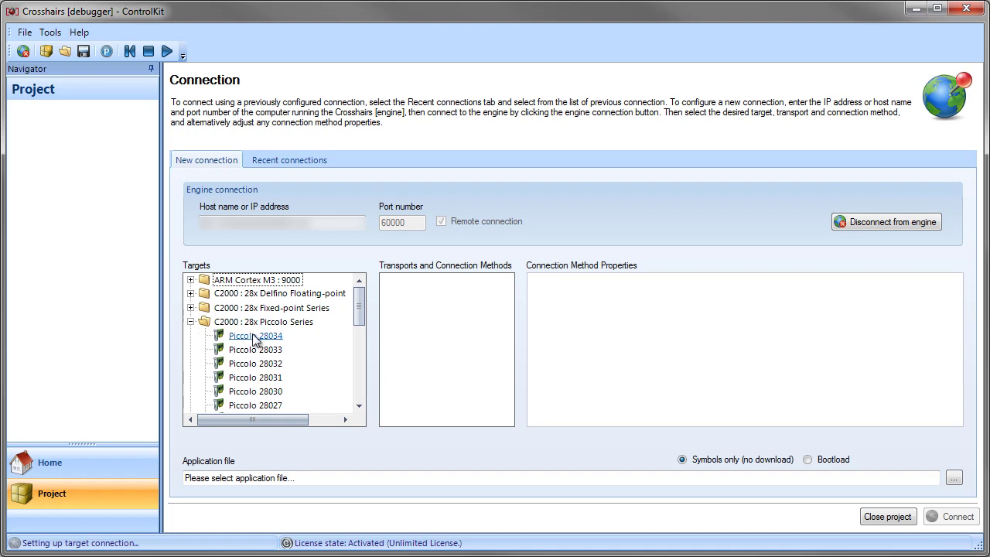
scroll(360, 321, "down", 1)
left_click_drag(361, 324, 361, 350)
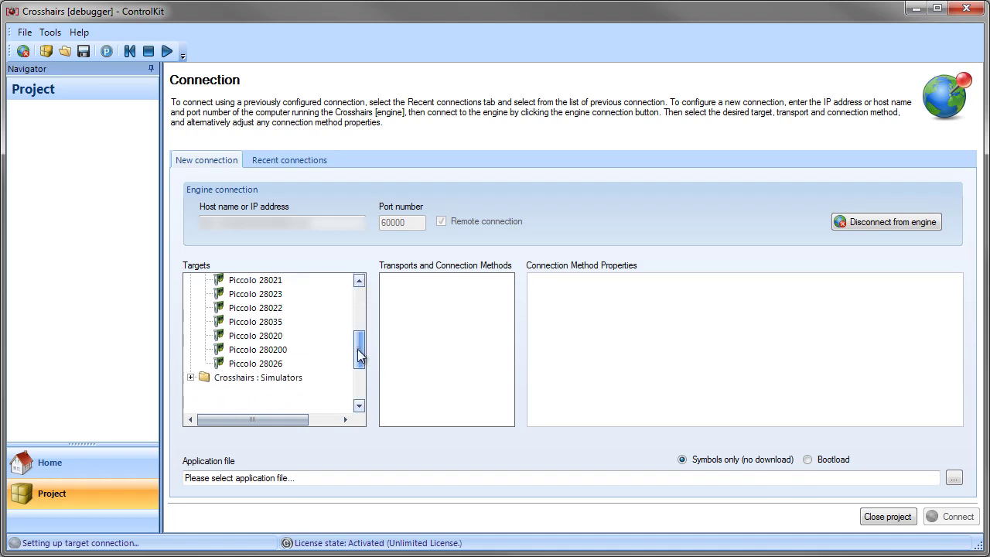
left_click(280, 323)
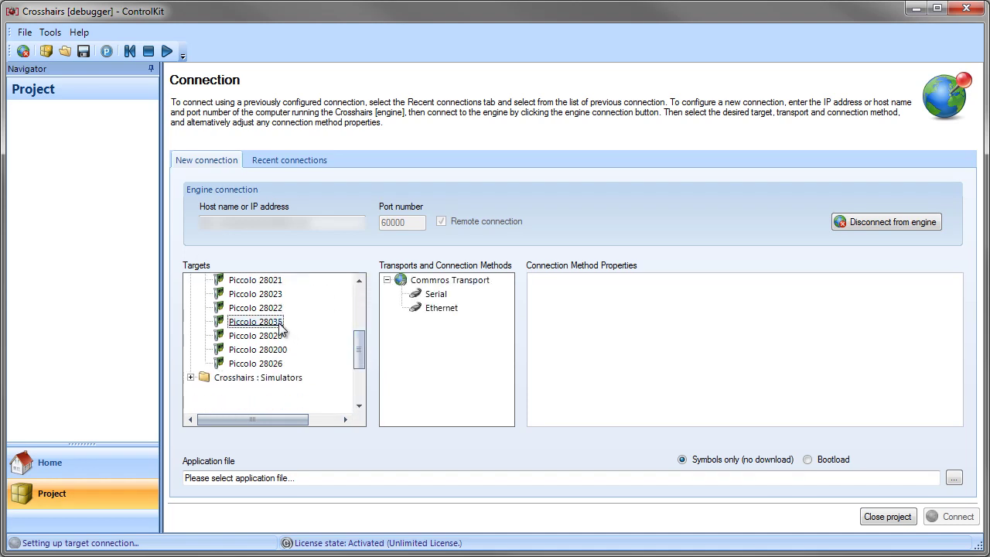
left_click(435, 295)
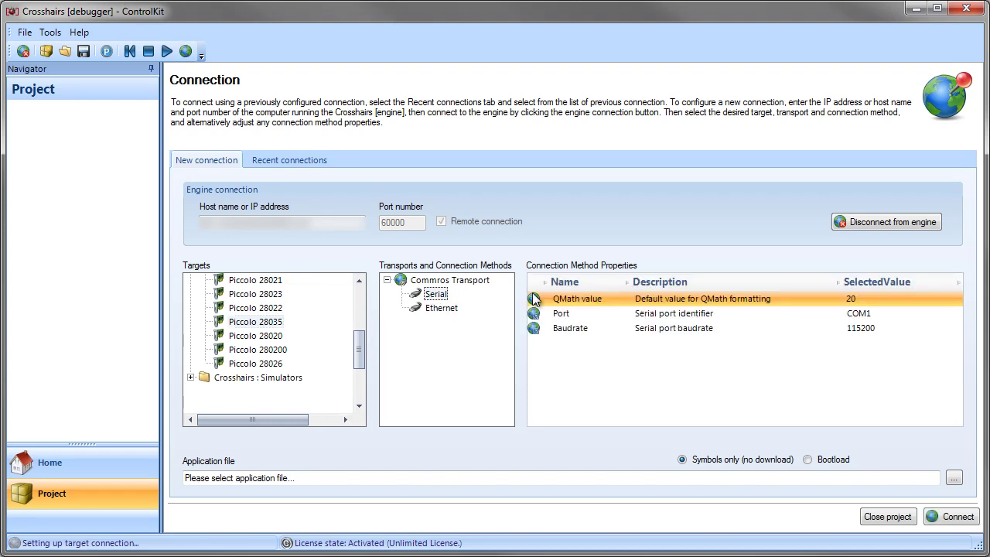
Step: Set the serial connection's QMath value to 24 and its port to COM8
left_click(882, 297)
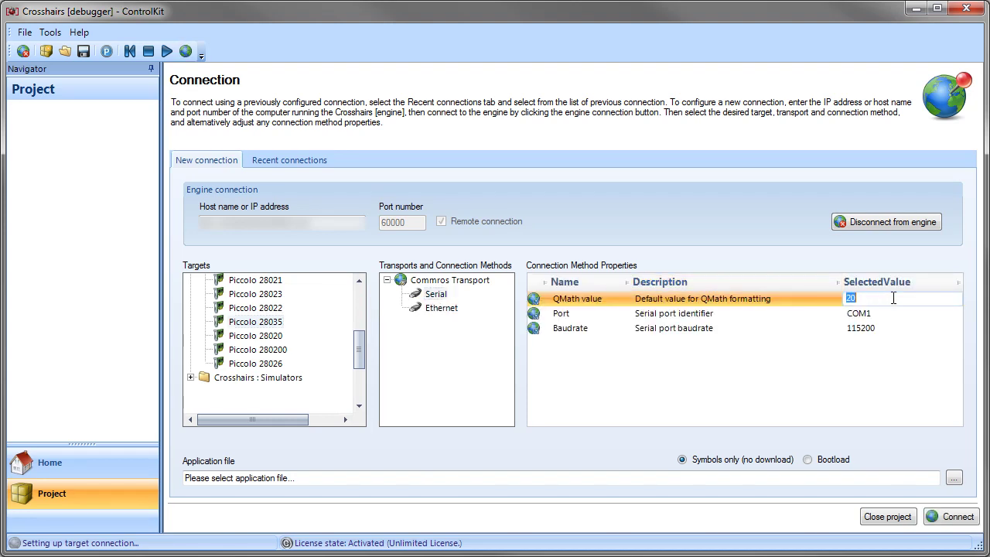
type("24")
left_click(944, 317)
left_click(956, 314)
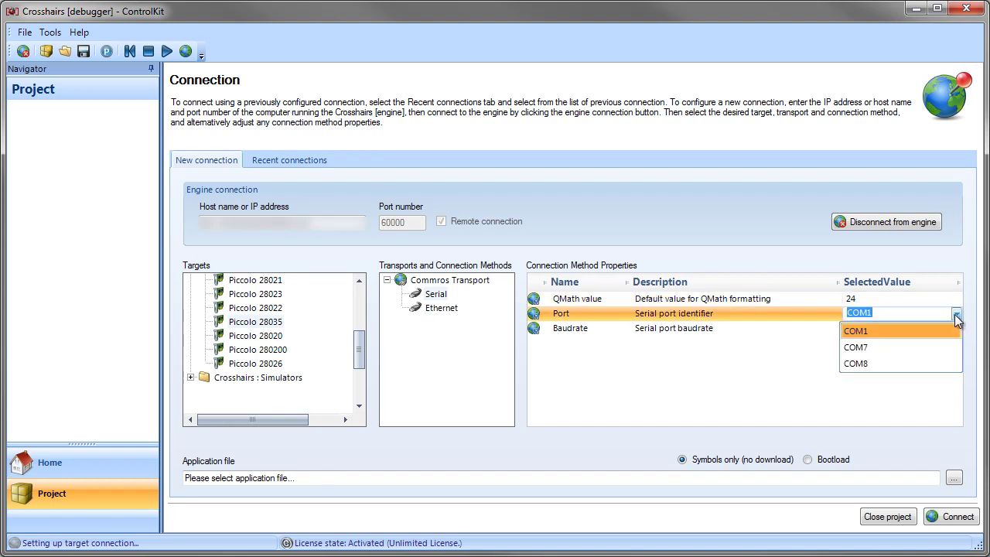
left_click(884, 356)
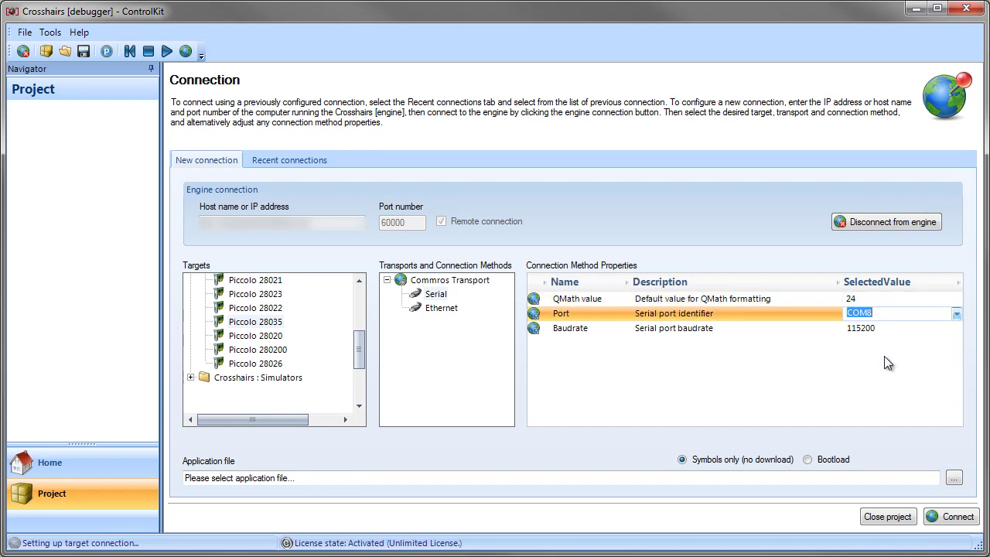
Step: Load Commros_v2.2_regular_logger_PFC-MotorControlKit.out from the F2803x_FLASH folder as the application file and connect to the target
left_click(955, 479)
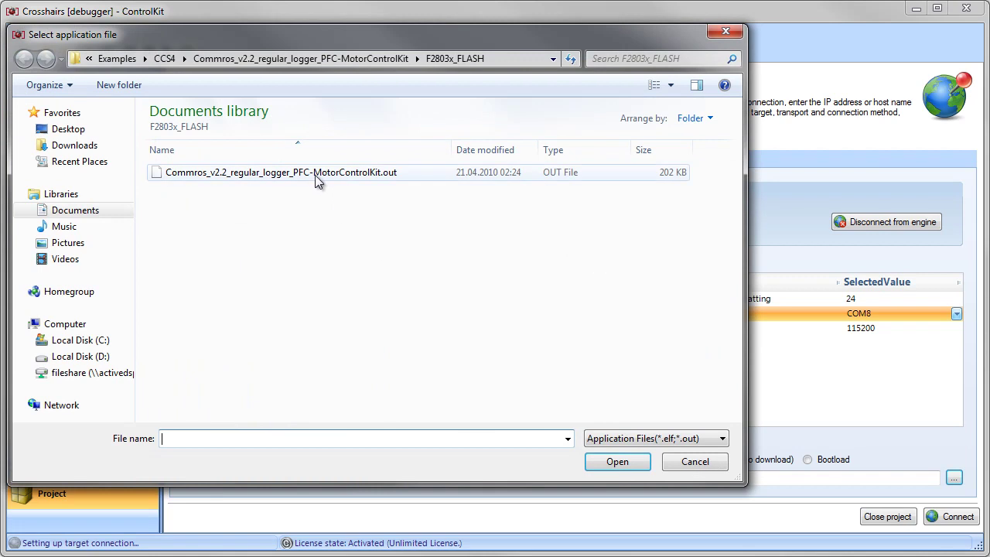
left_click(314, 174)
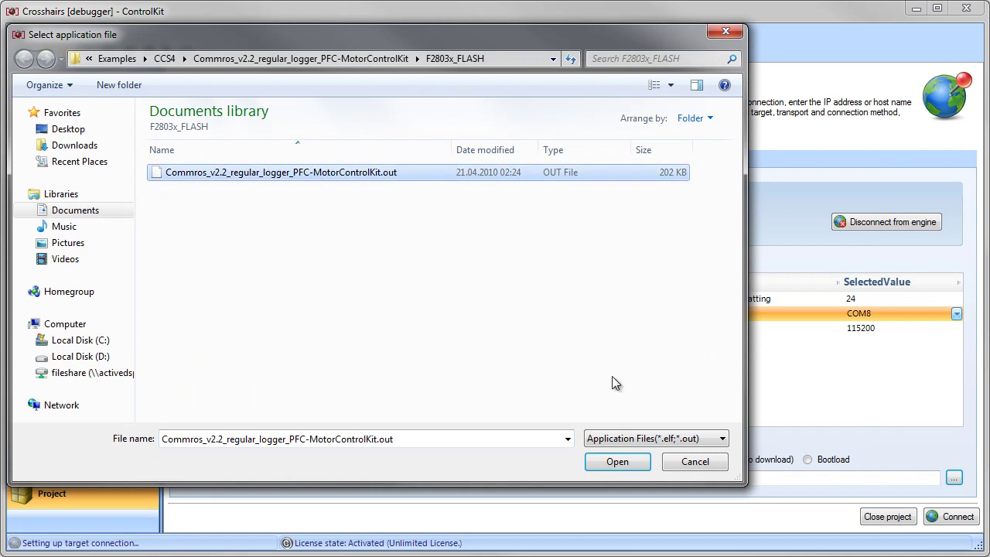
left_click(617, 461)
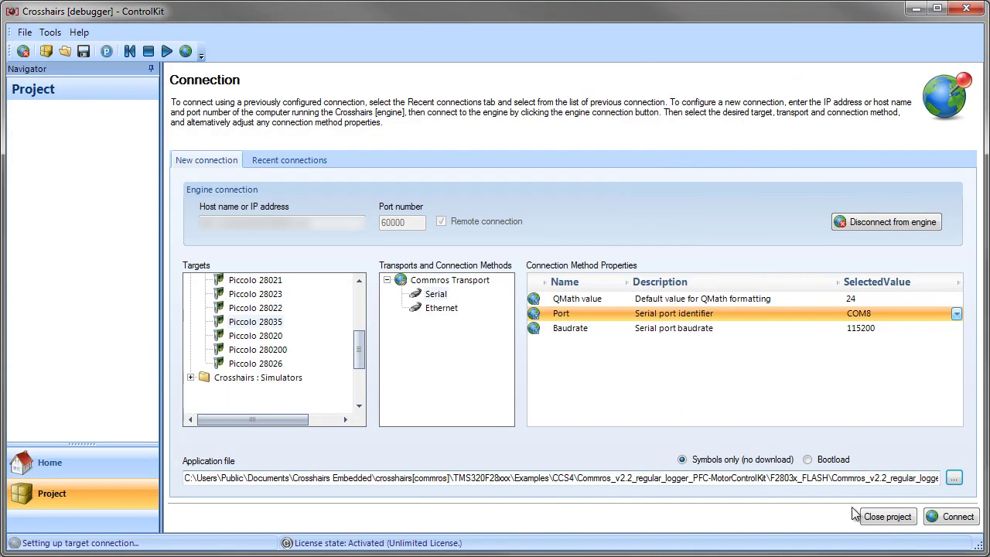
left_click(963, 524)
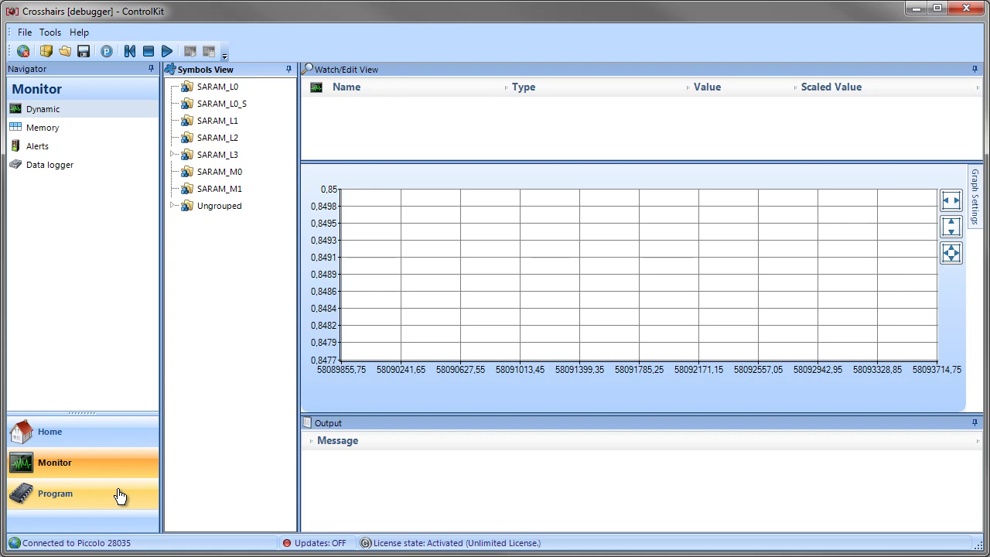
Step: Add the lsw1 and SpeedRef1 symbols from the SARAM_L3 group to the watch view
left_click(172, 155)
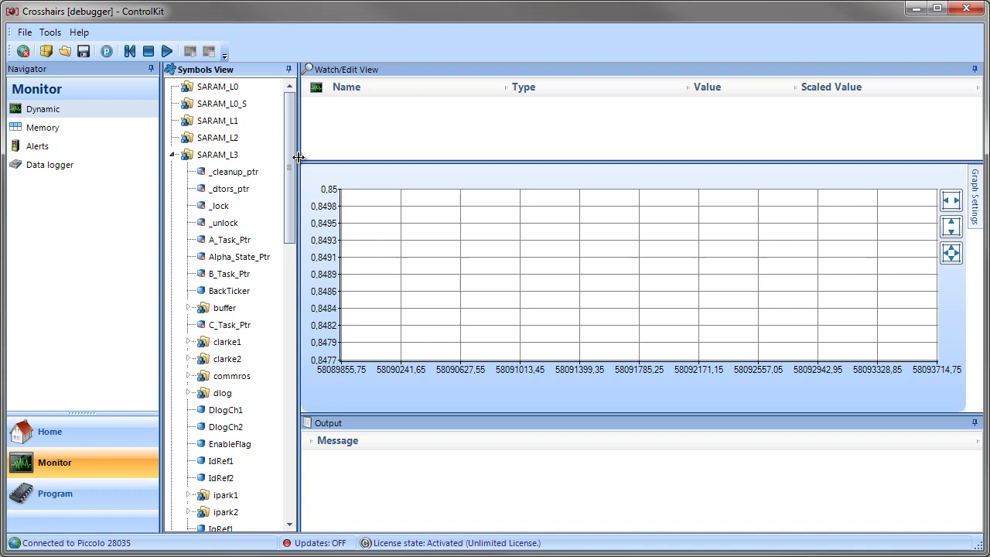
left_click_drag(291, 170, 281, 282)
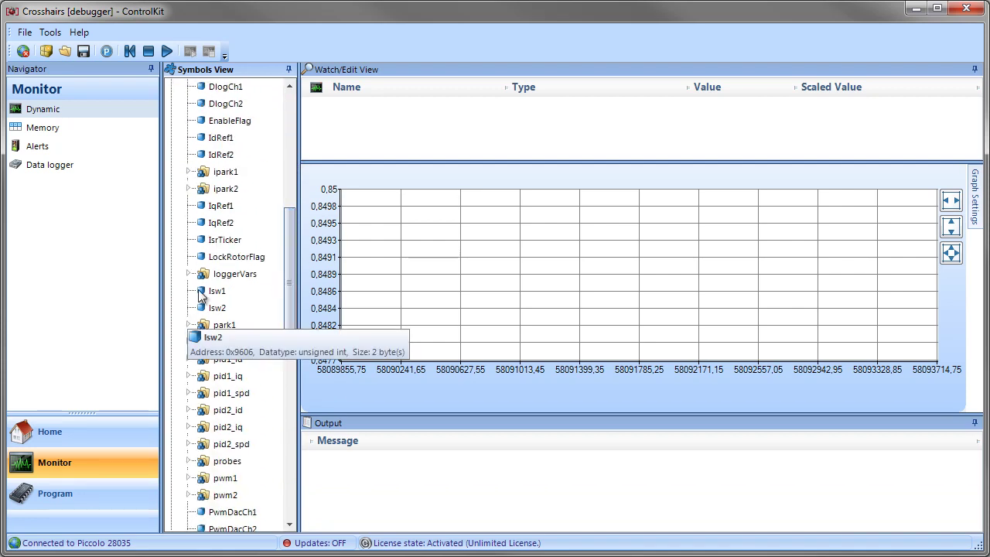
left_click_drag(205, 289, 340, 133)
left_click_drag(289, 281, 292, 425)
right_click(242, 378)
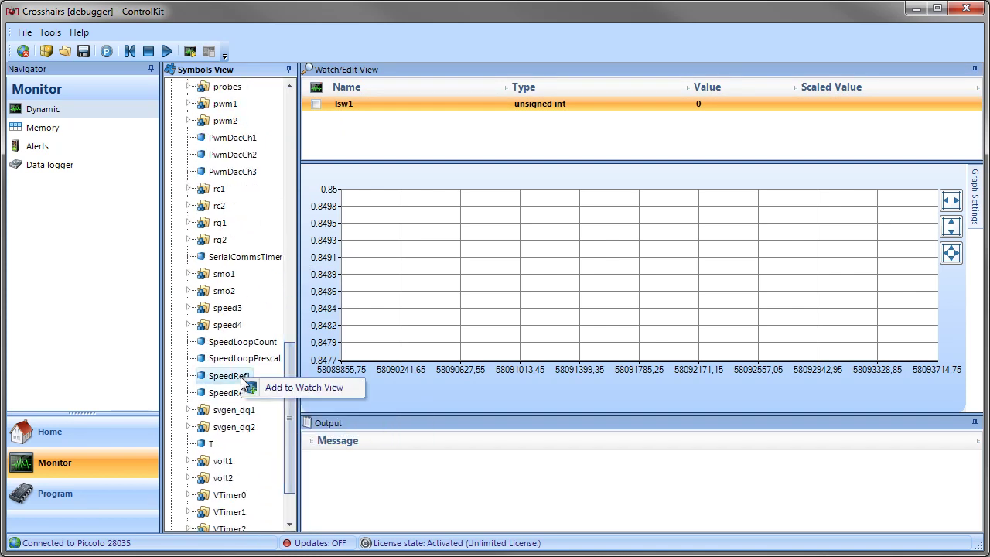
left_click(294, 388)
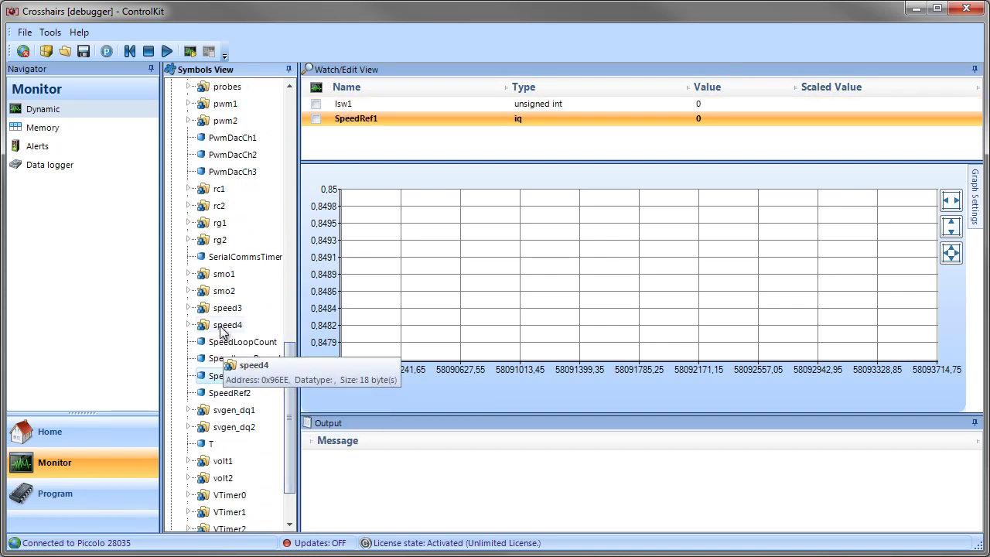
Step: Add the EstimatedSpeed member of the speed3 structure to the watch view
left_click(189, 307)
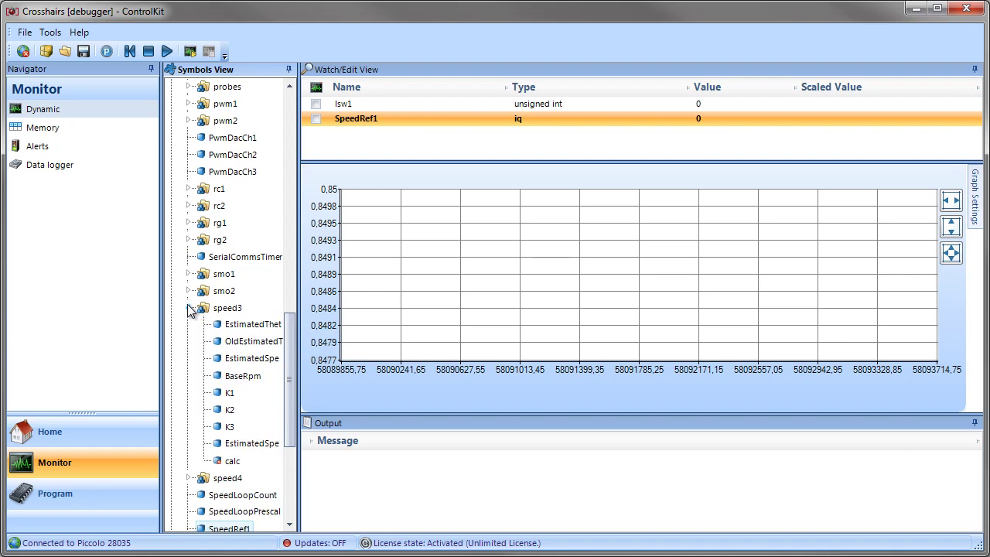
right_click(263, 358)
left_click(304, 368)
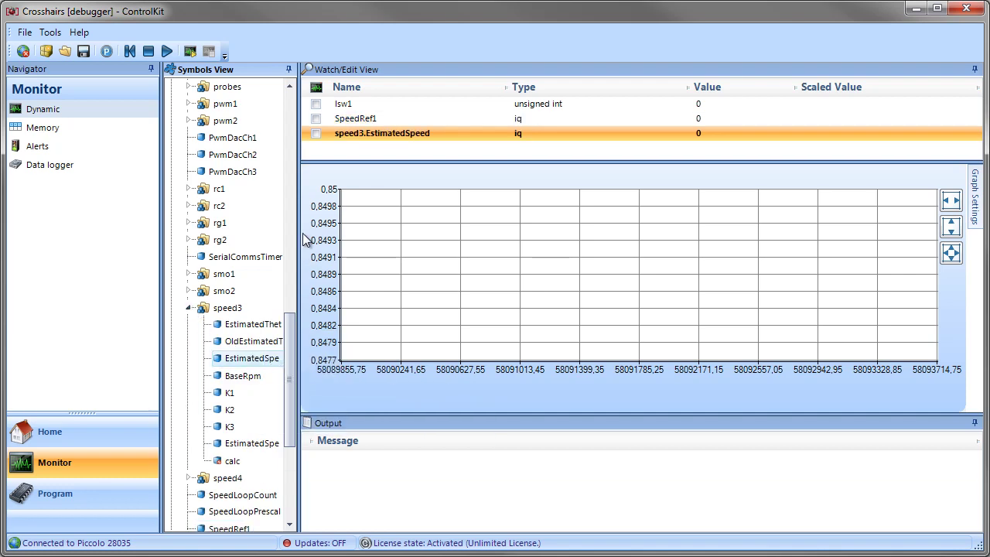
Step: Plot SpeedRef1 and speed3.EstimatedSpeed on the graph and turn on live updates
left_click(317, 119)
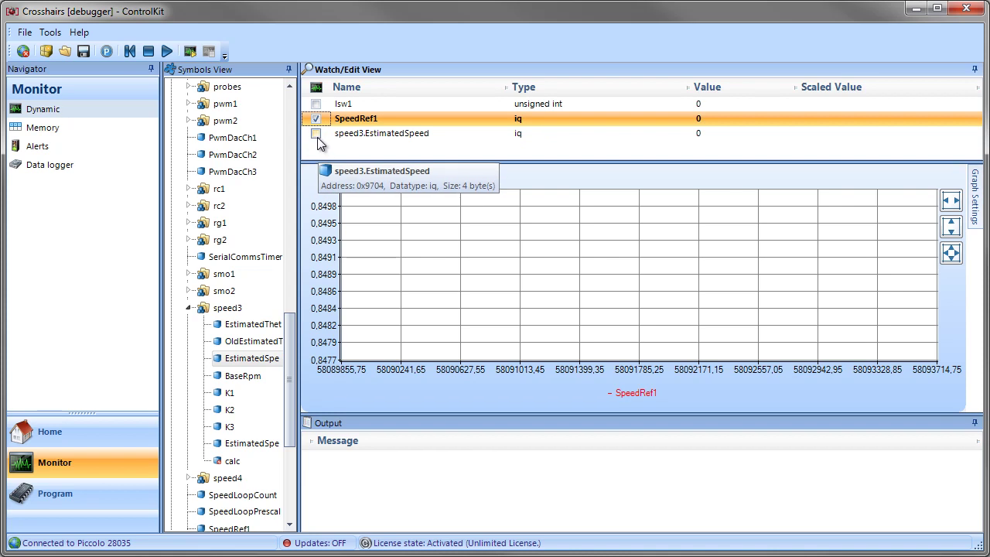
left_click(317, 133)
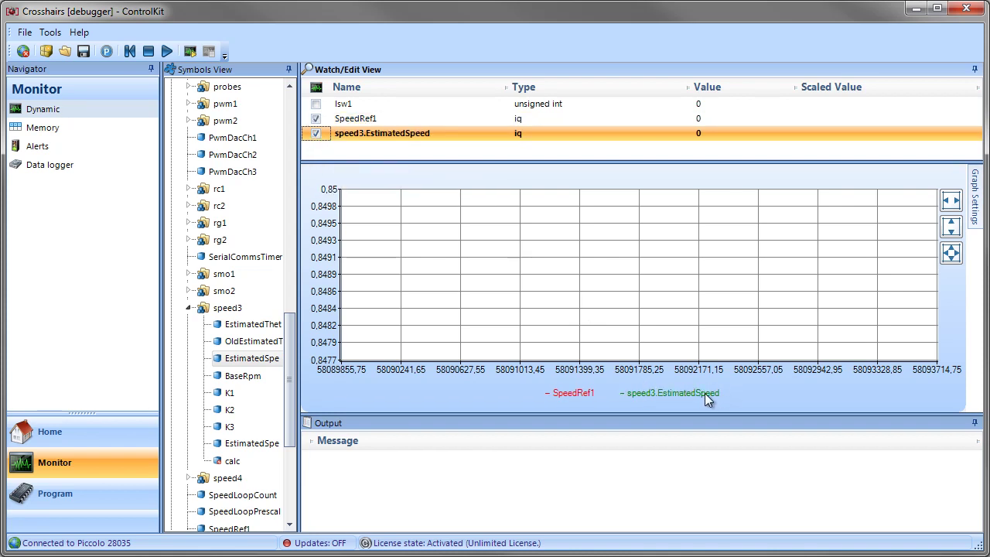
left_click(190, 51)
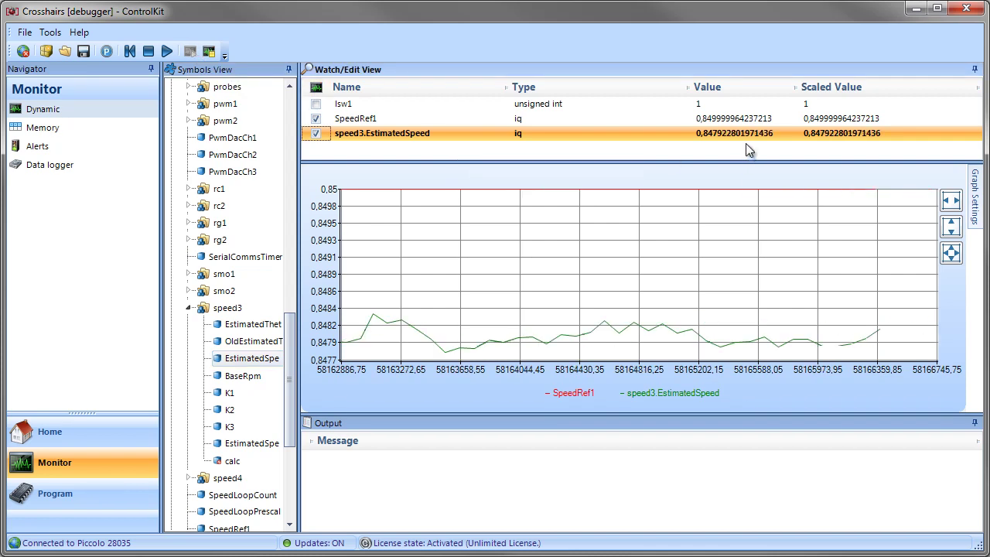
Step: Set the value of SpeedRef1 in the watch view to 0,25
mouse_move(719, 133)
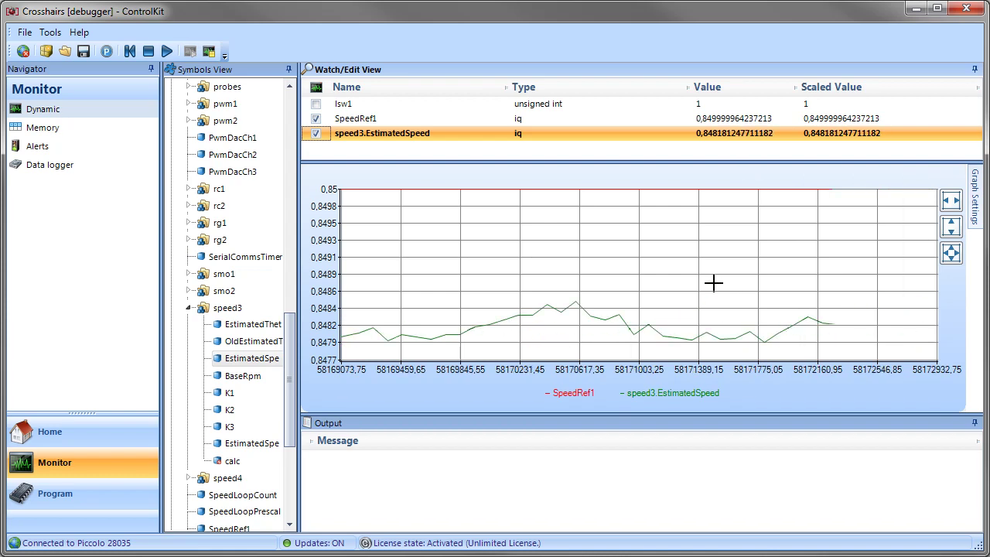
mouse_move(316, 133)
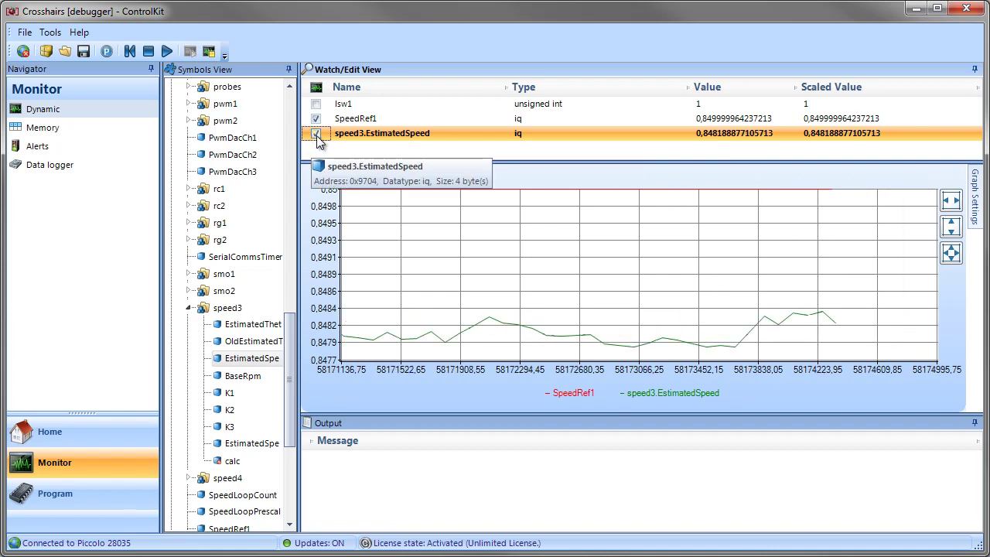
left_click(713, 121)
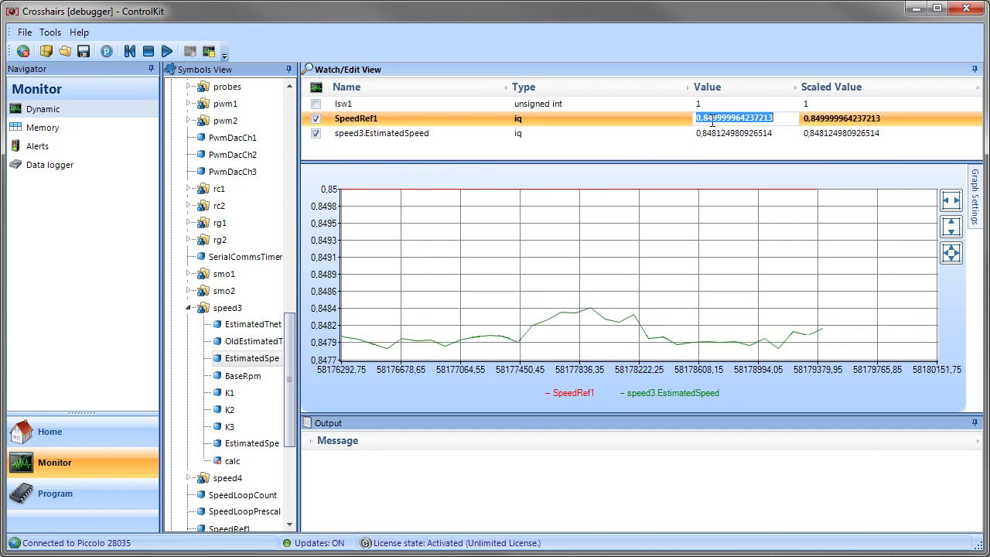
type("0")
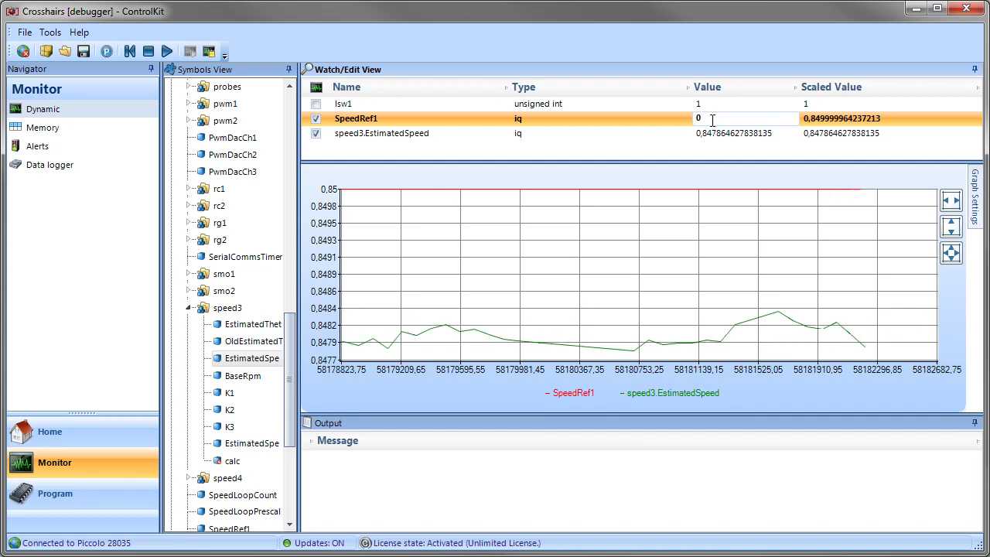
type(",25")
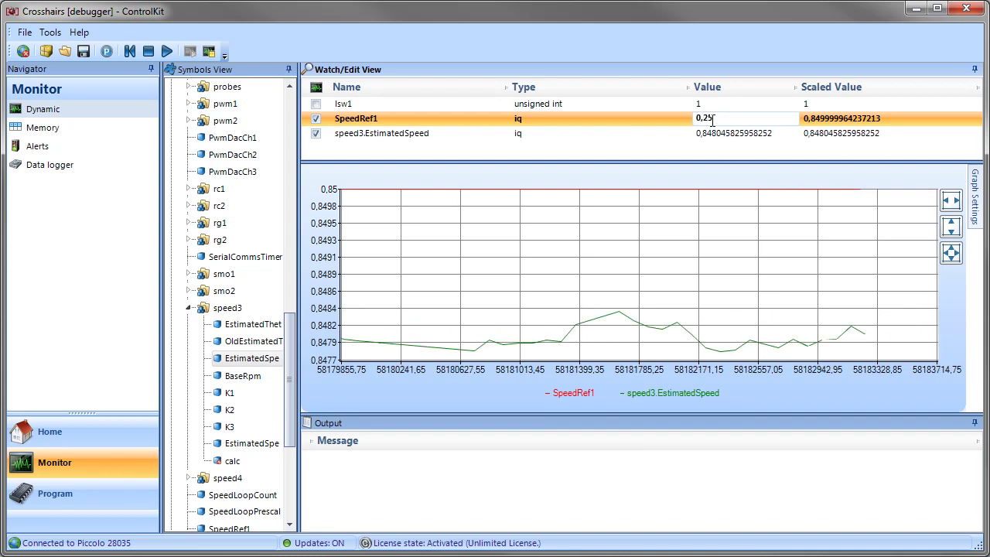
key("Return")
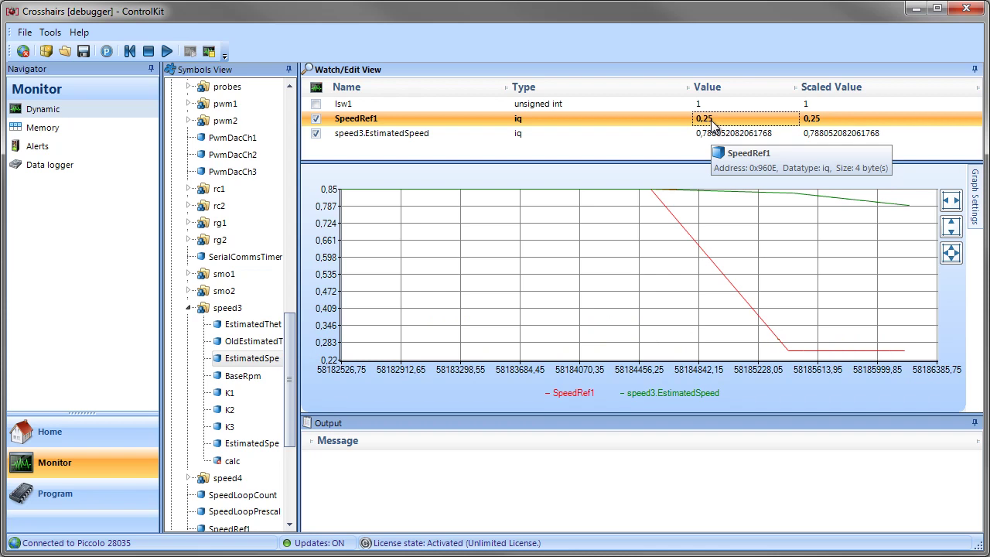